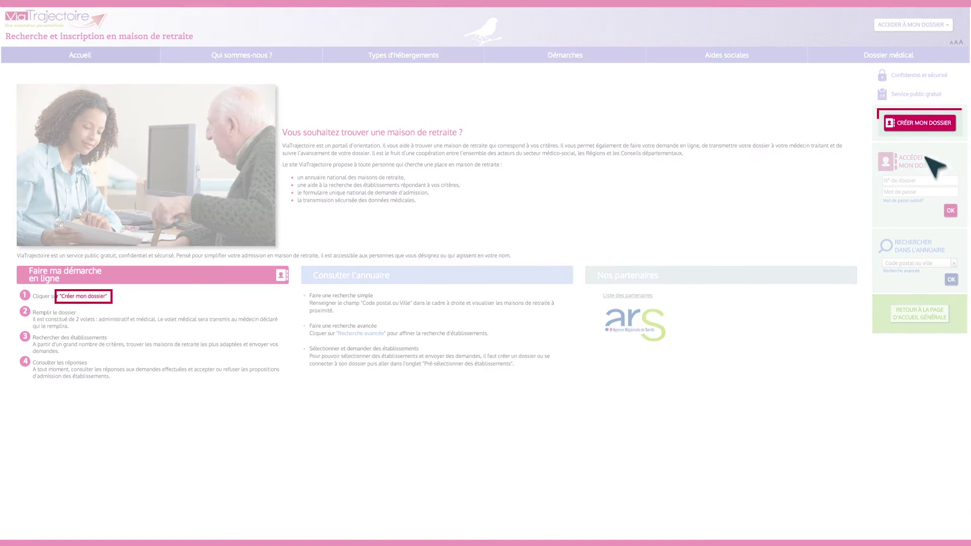
# Start a new dossier, begin the step-1 form and mark the applicant as Monsieur
pyautogui.click(920, 123)
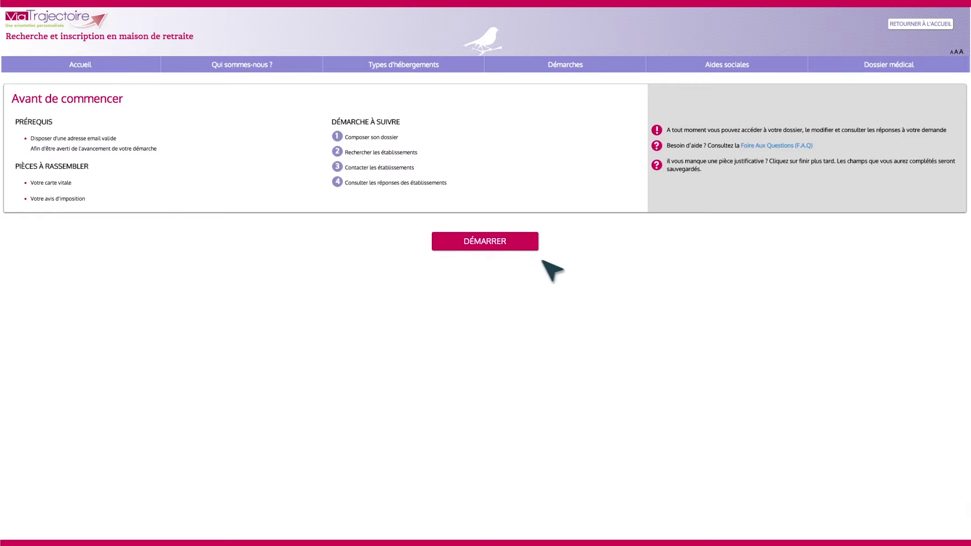
pyautogui.click(491, 246)
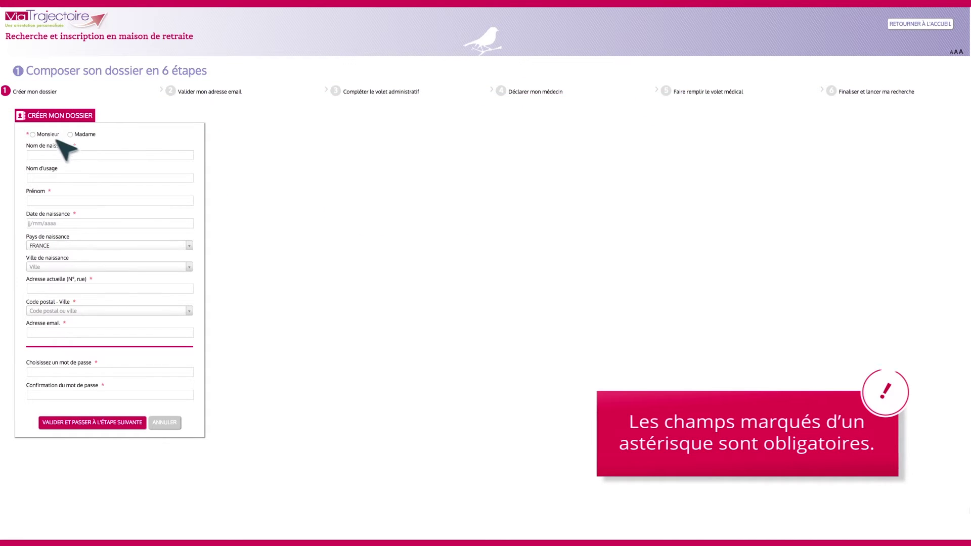
pyautogui.click(33, 135)
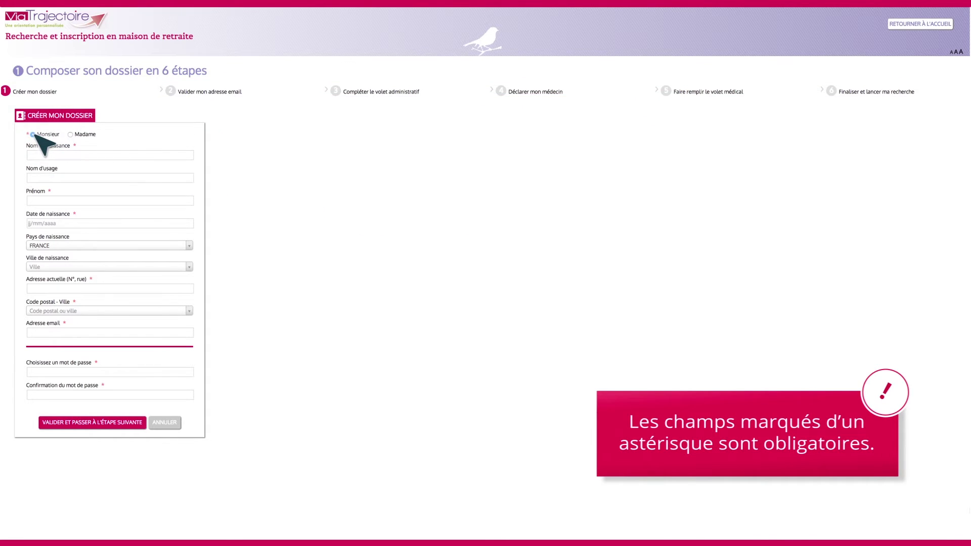
pyautogui.click(171, 155)
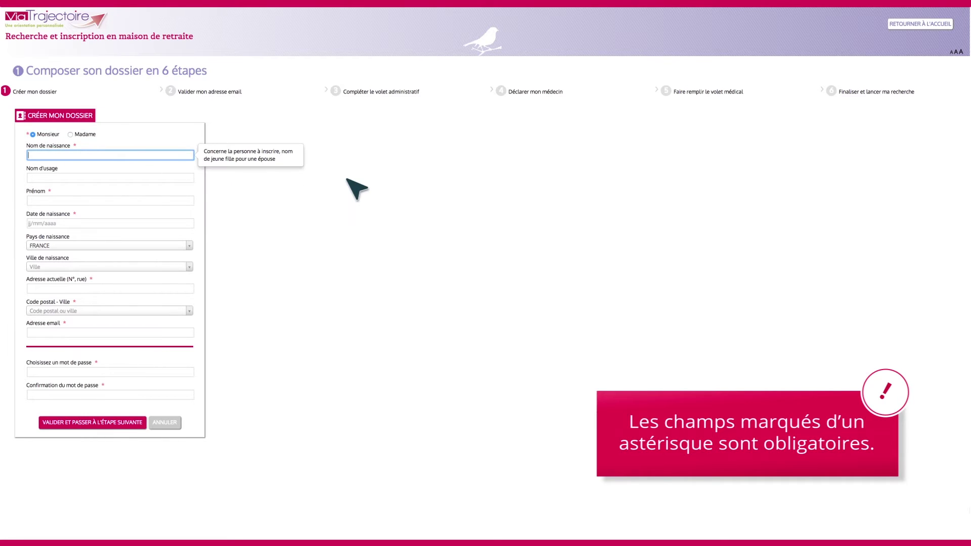
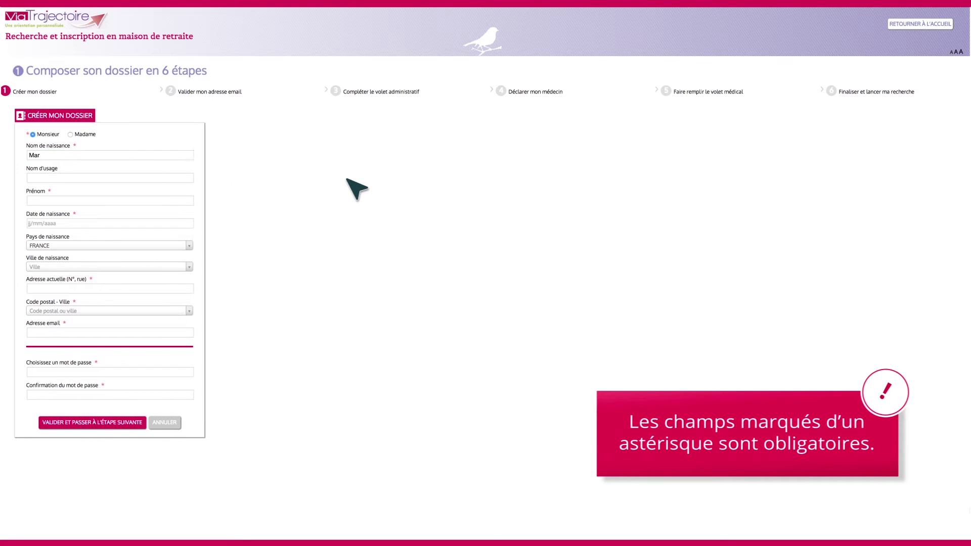
pyautogui.press('Tab')
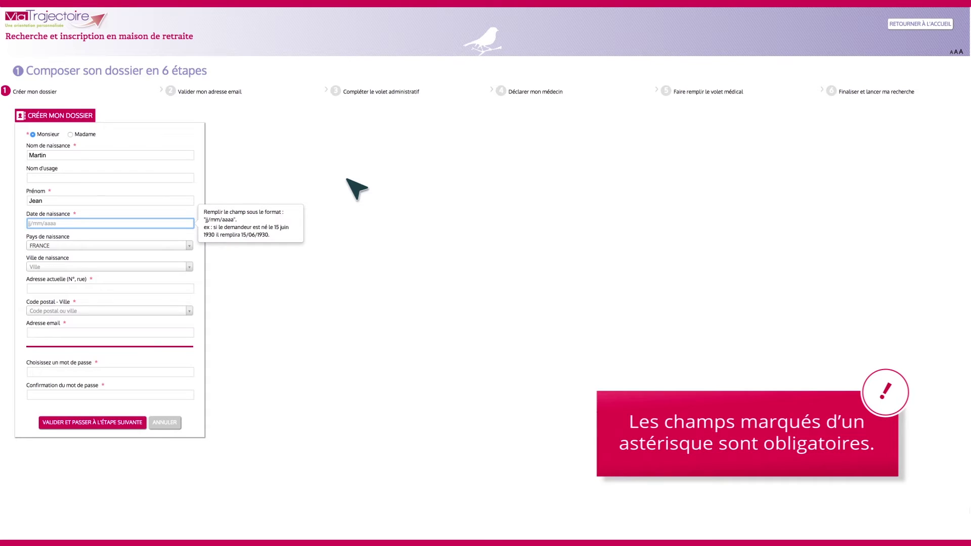
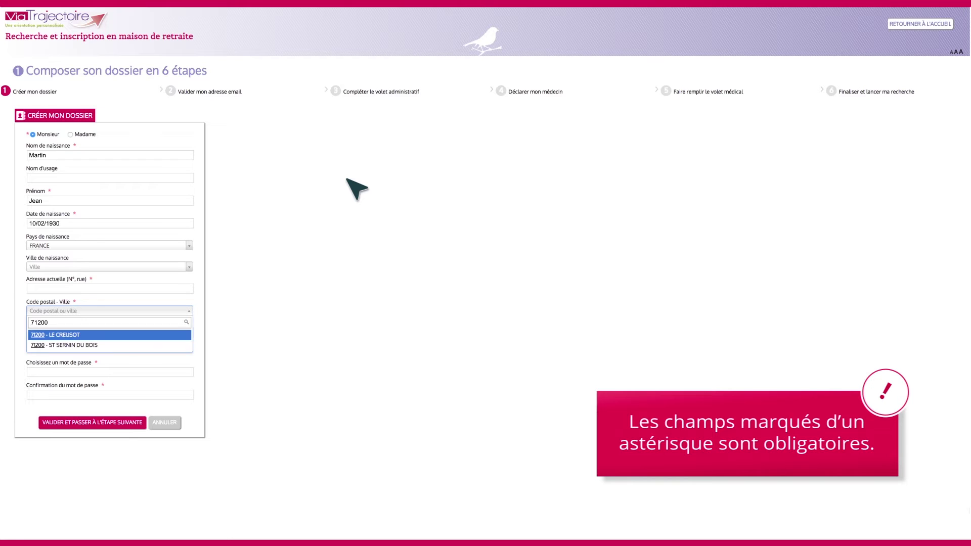
pyautogui.press('Return')
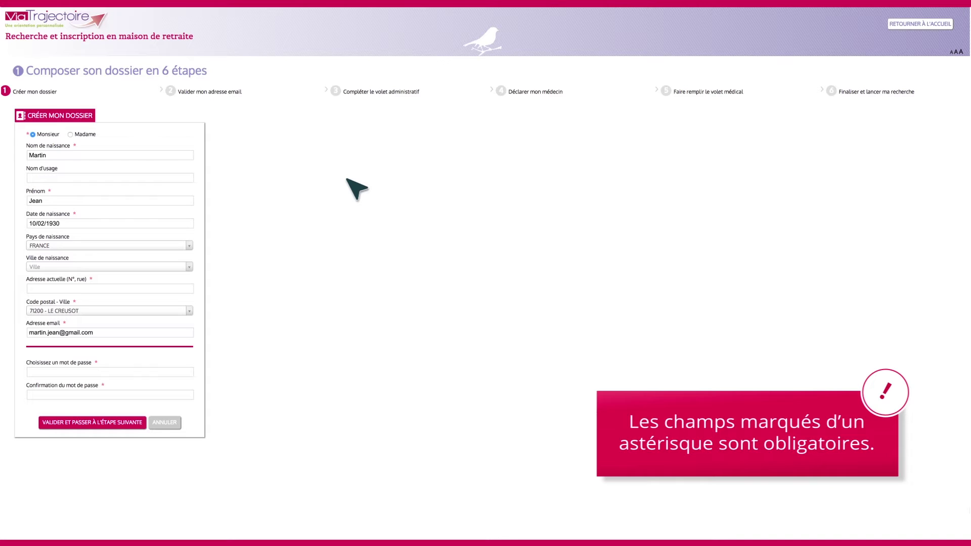
# Enter the applicant's e-mail and a confirmed password, submit the form and accept the usage charter
pyautogui.press('Tab')
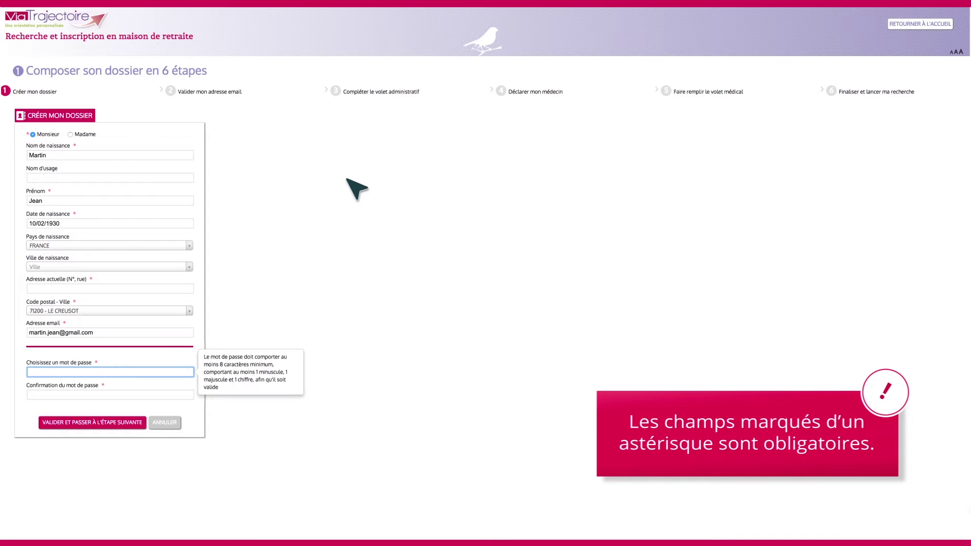
pyautogui.write('••••••••••')
pyautogui.press('Tab')
pyautogui.write('••••••••••')
pyautogui.click(105, 423)
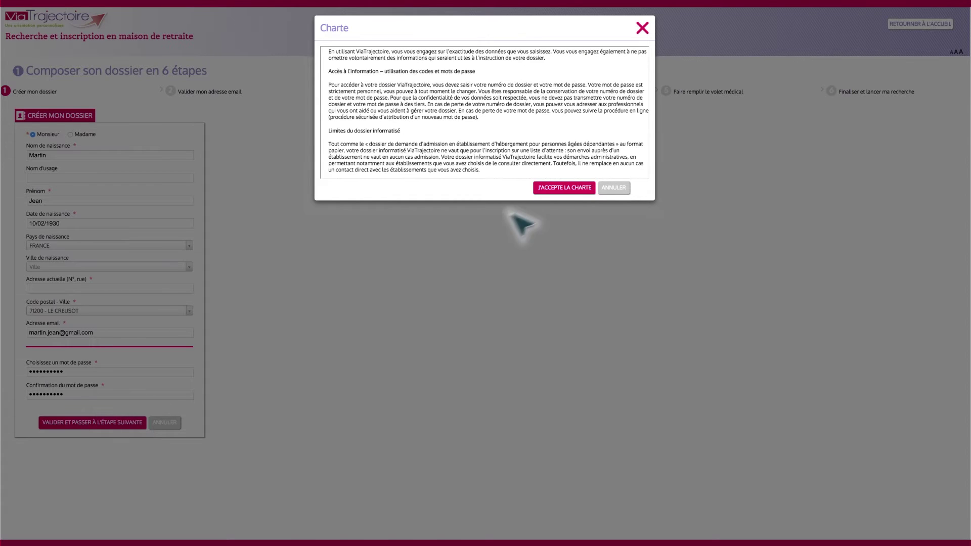
pyautogui.click(562, 187)
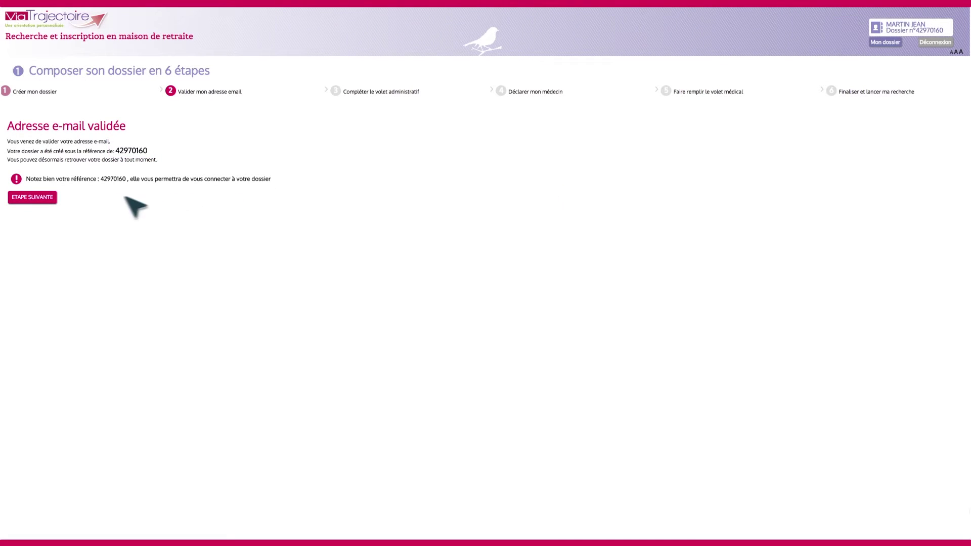
# Continue to the administrative section of the dossier
pyautogui.click(35, 198)
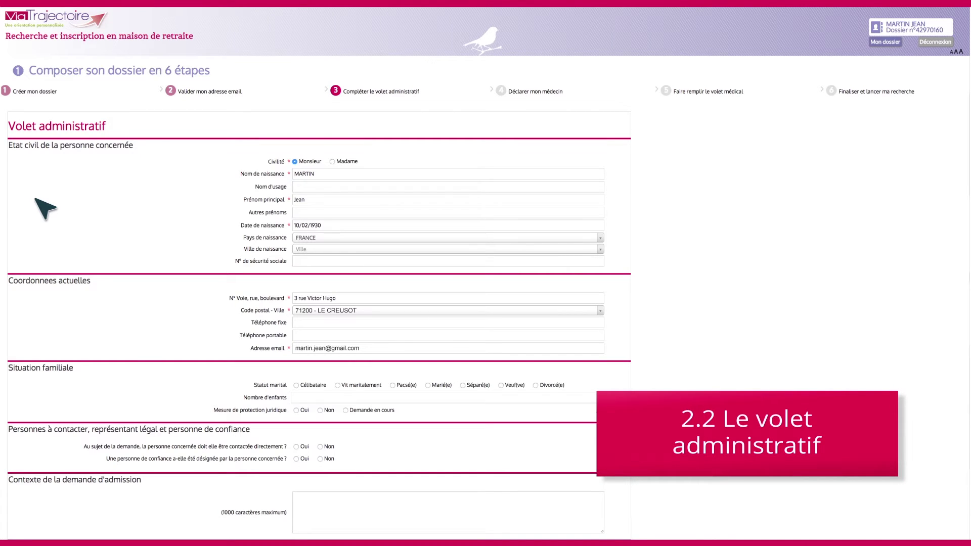
# Record the applicant's mobile number, Marié(e), 2 children and Non to both contact questions, then add a contact
pyautogui.click(561, 336)
pyautogui.click(430, 386)
pyautogui.click(433, 398)
pyautogui.write('2')
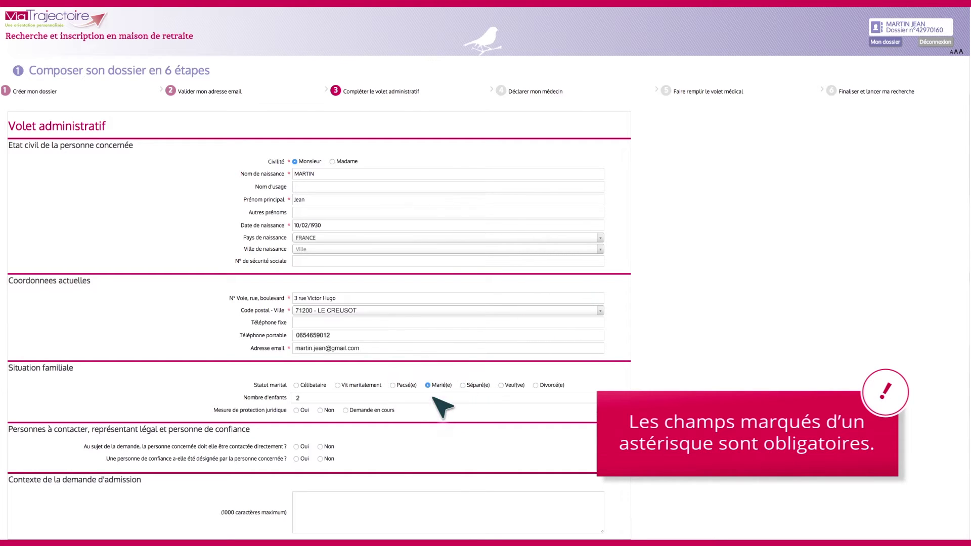
pyautogui.click(321, 447)
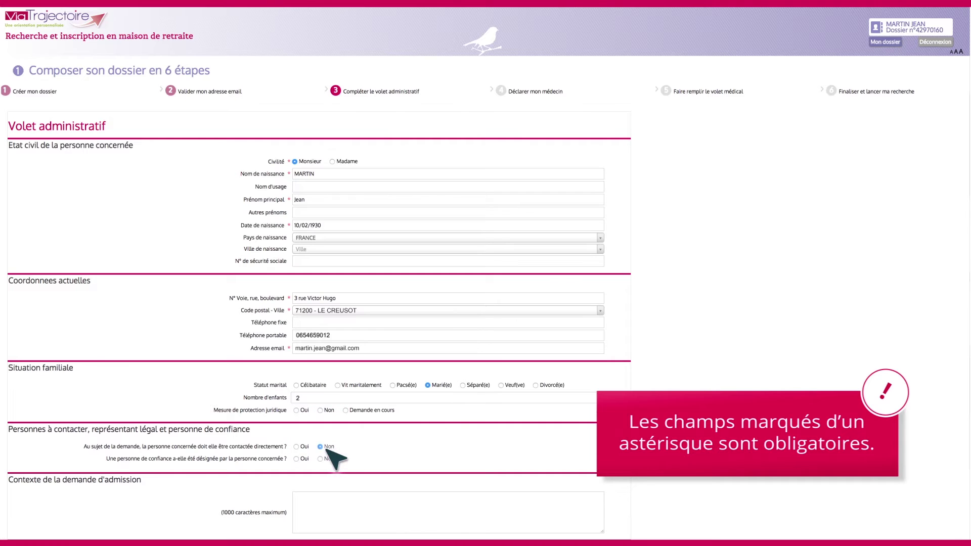
pyautogui.click(326, 457)
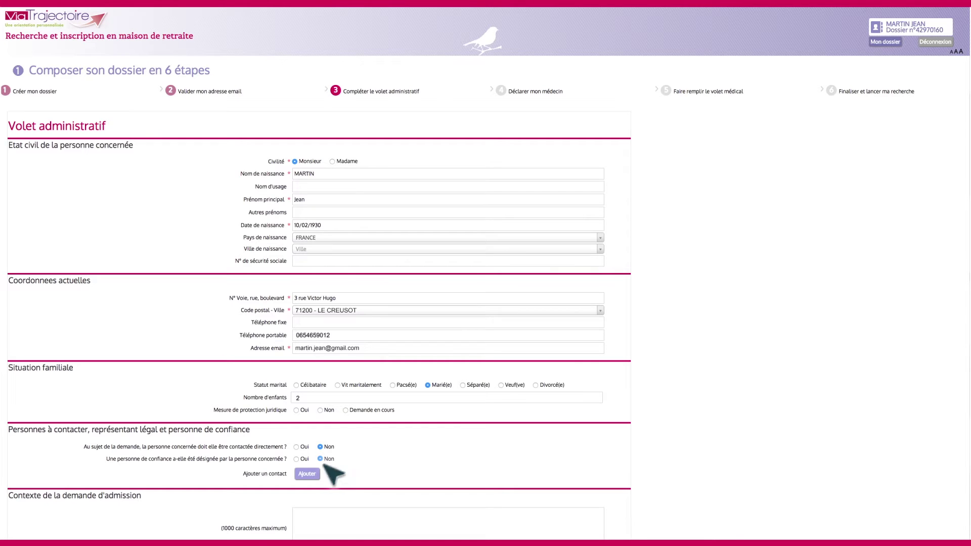
pyautogui.click(309, 475)
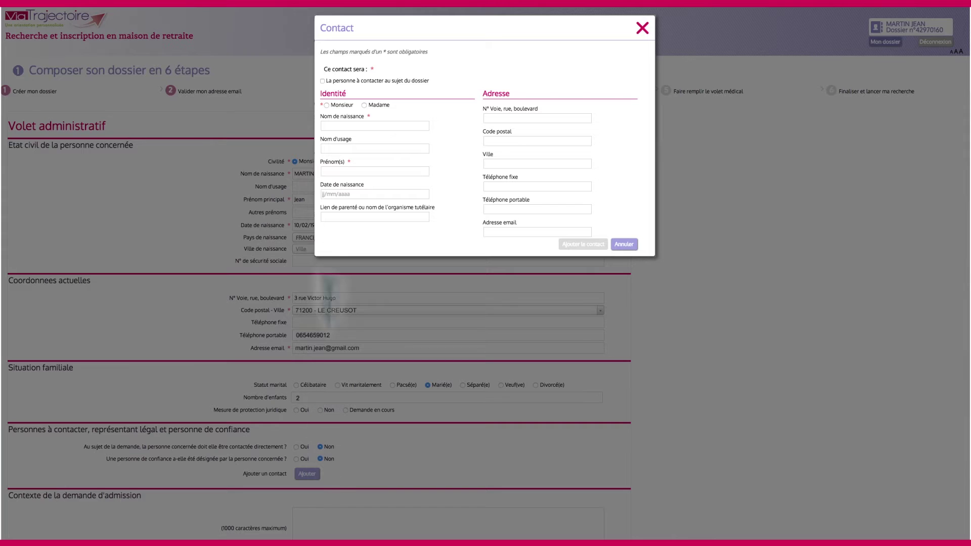
# Add the son (Monsieur, Fils) as the person to contact, with his name and mobile number
pyautogui.click(329, 82)
pyautogui.click(327, 105)
pyautogui.click(354, 126)
pyautogui.write('Martin')
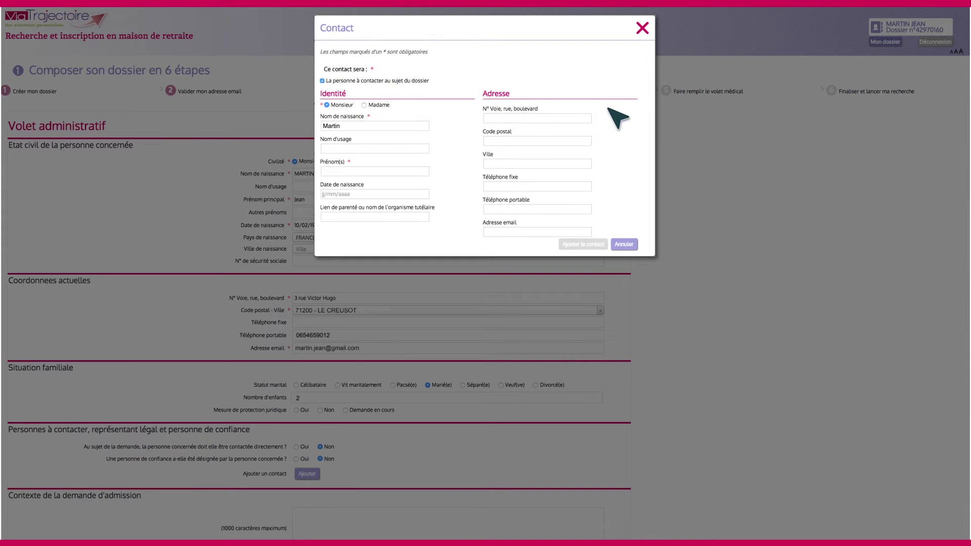
pyautogui.write('Fi')
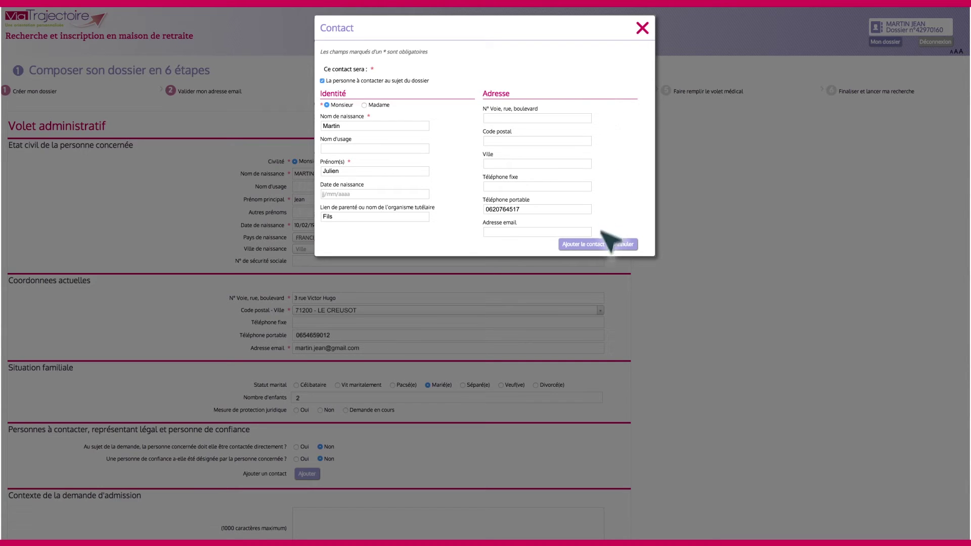
pyautogui.click(597, 245)
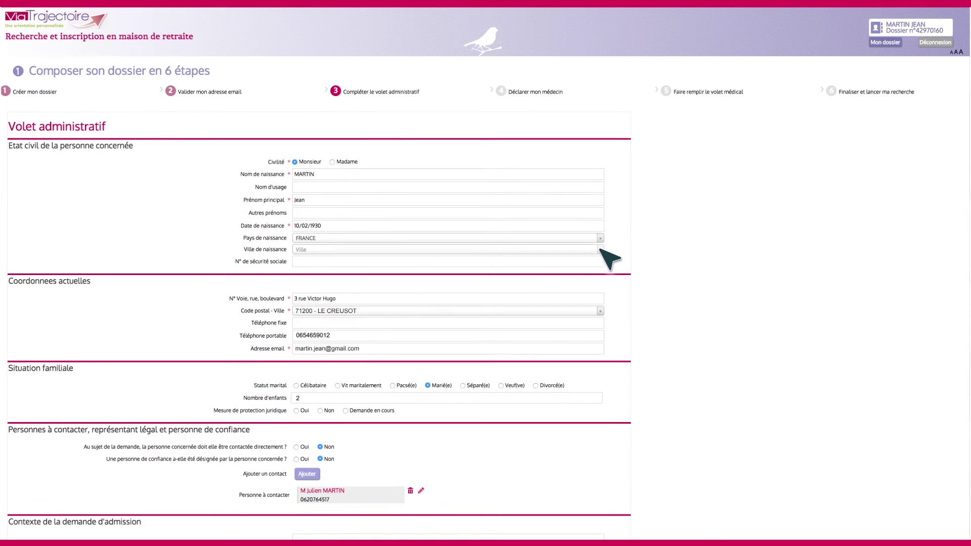
# Set the request to Immédiat, Hébergement permanent, no couple placement and Domicile, then proceed to the doctor step
pyautogui.scroll(-8, 610, 259)
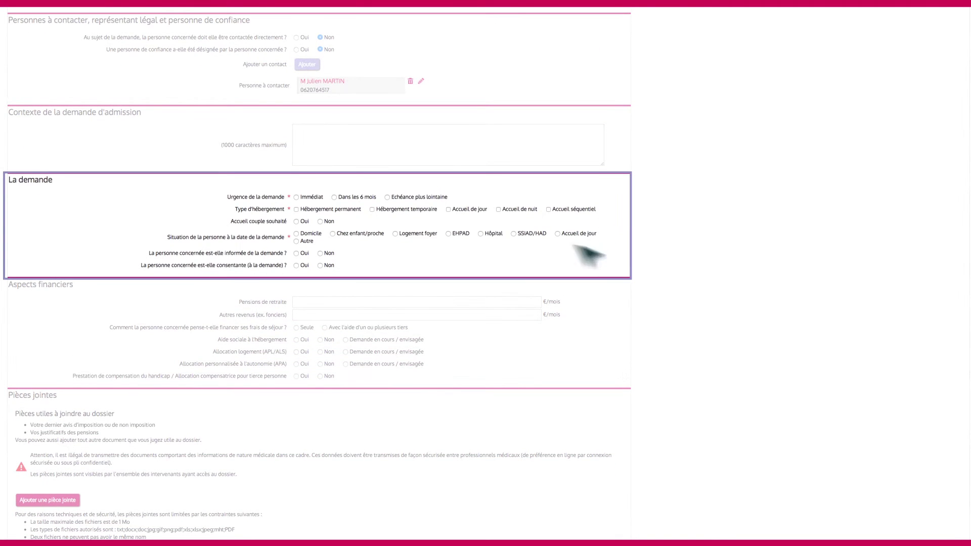
pyautogui.click(296, 197)
pyautogui.click(296, 210)
pyautogui.click(320, 221)
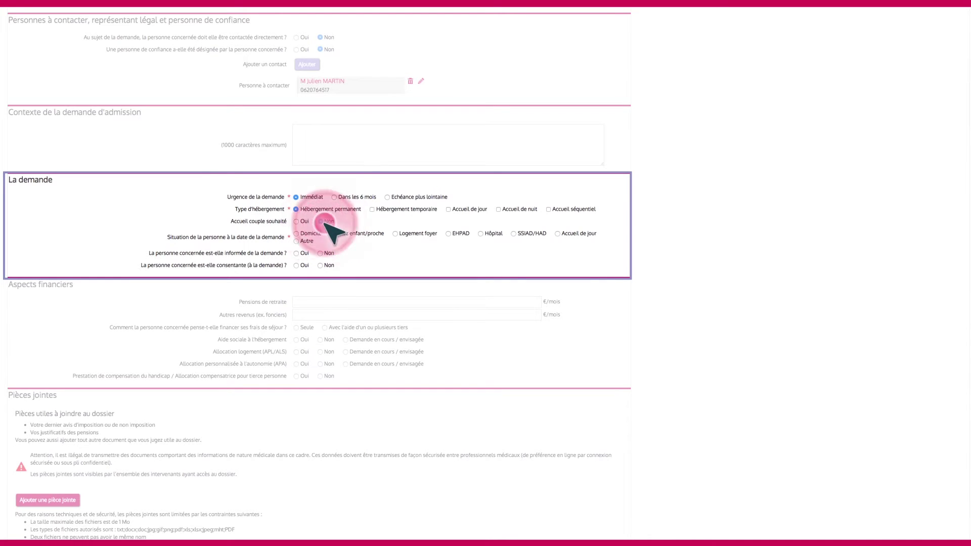
pyautogui.click(299, 234)
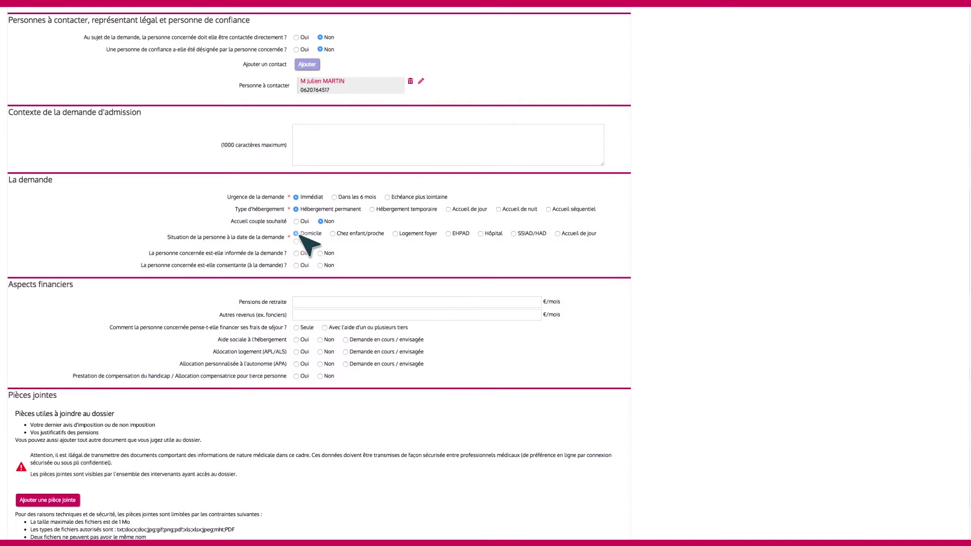
pyautogui.scroll(-3, 306, 245)
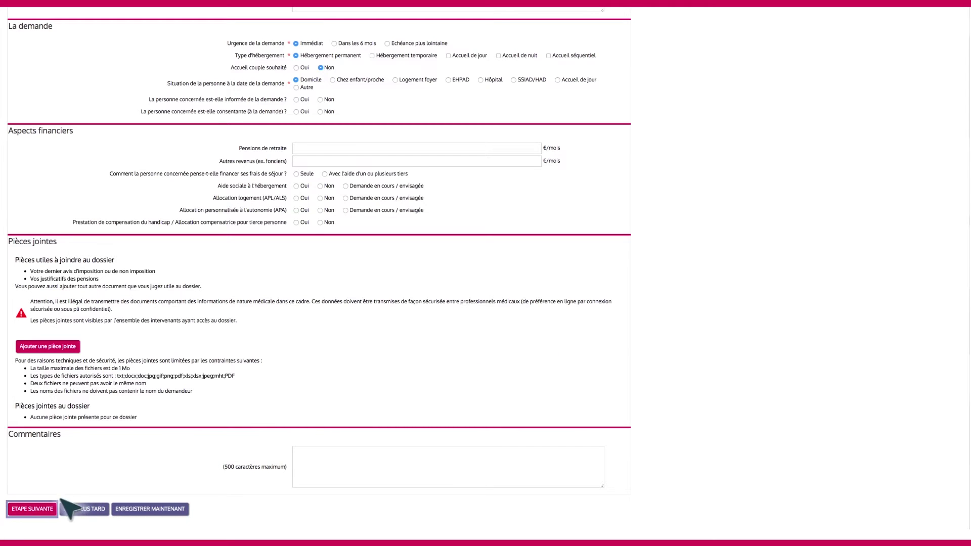
pyautogui.click(36, 510)
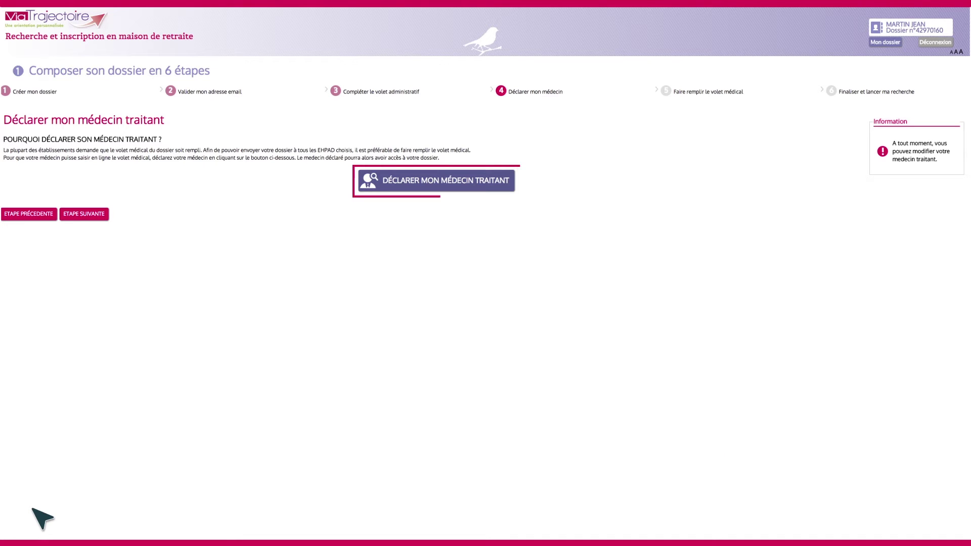
pyautogui.click(480, 183)
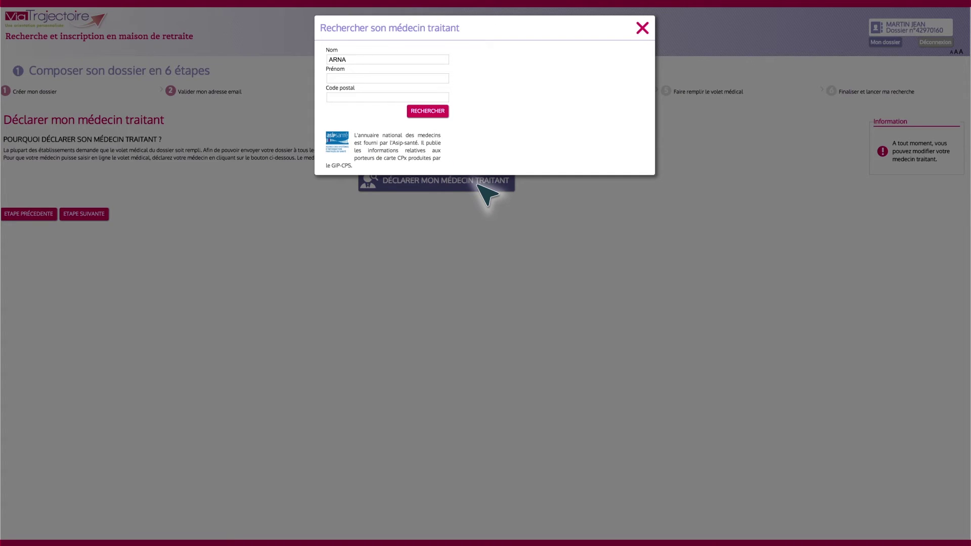
# Search the directory by the doctor's surname, first name and postal code 71200, and declare the match
pyautogui.press('Tab')
pyautogui.press('Tab')
pyautogui.write('71200')
pyautogui.click(435, 112)
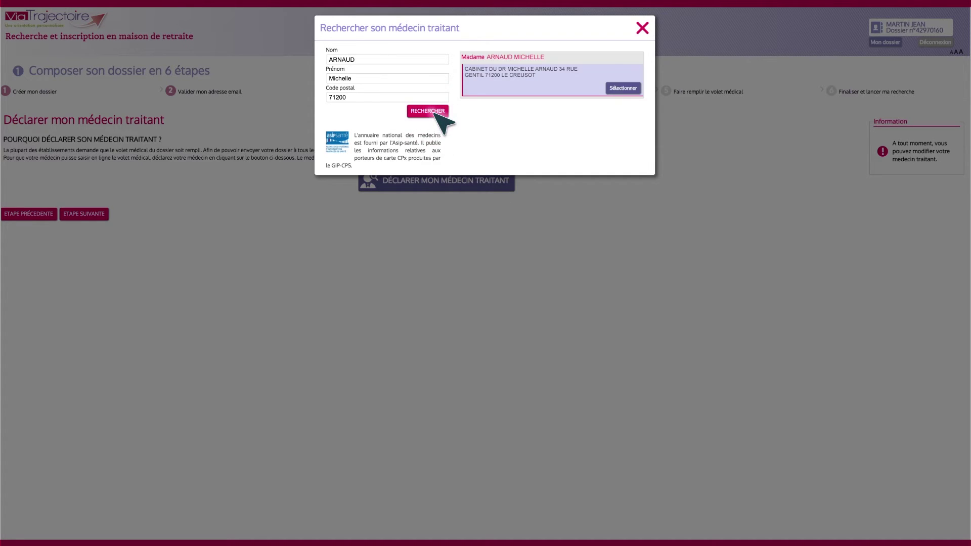
pyautogui.click(631, 90)
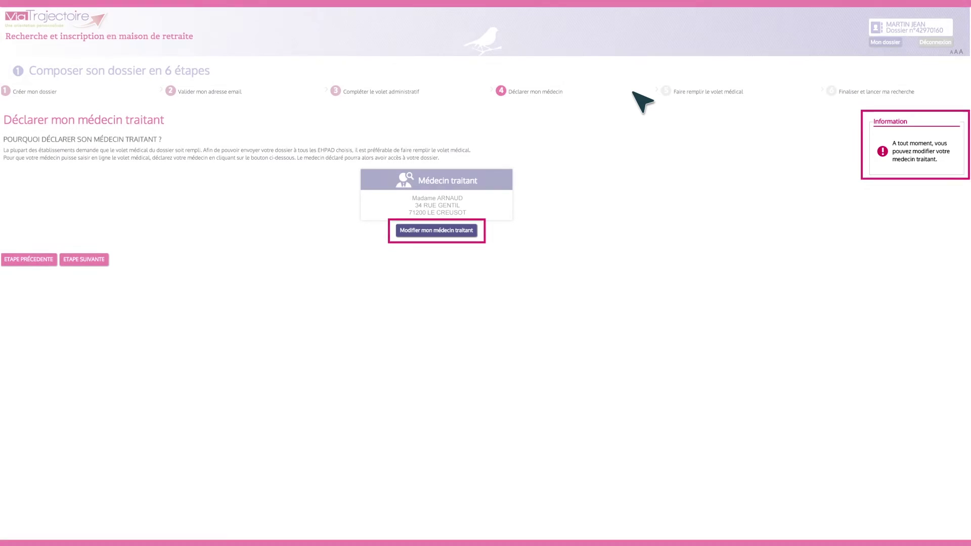
# Advance past the medical section to step 6 and certify Le futur résident filled in the dossier
pyautogui.click(99, 260)
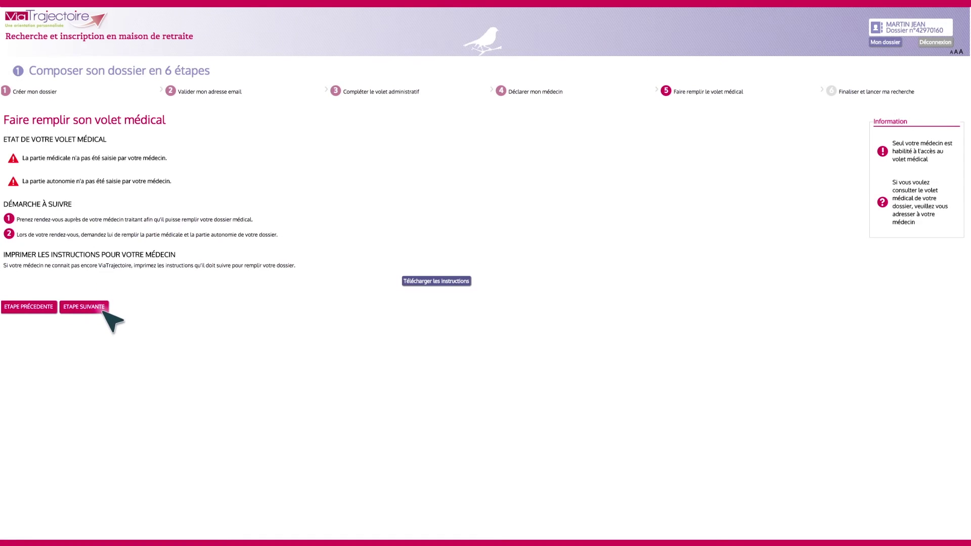
pyautogui.click(103, 310)
pyautogui.click(9, 157)
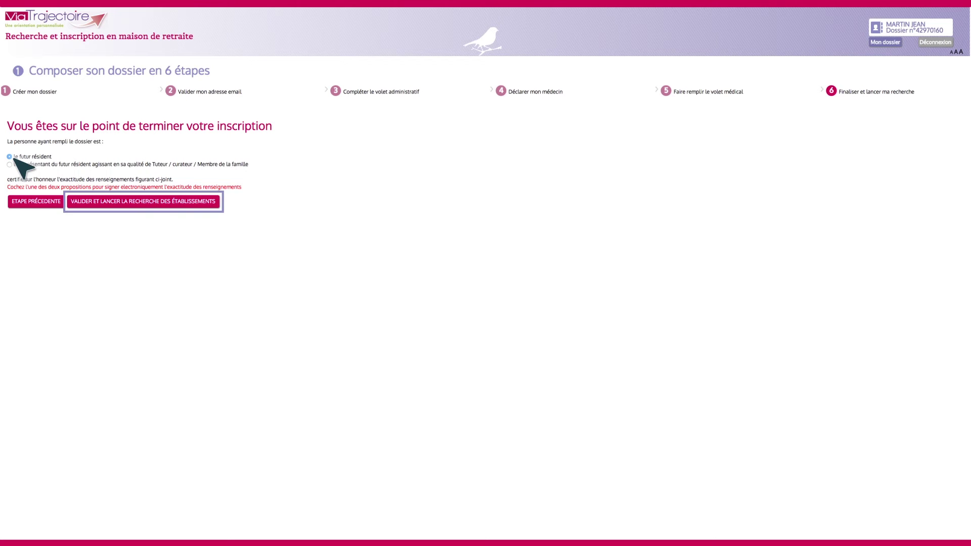
# Validate the dossier, launch the establishment search and dismiss the success message
pyautogui.click(193, 201)
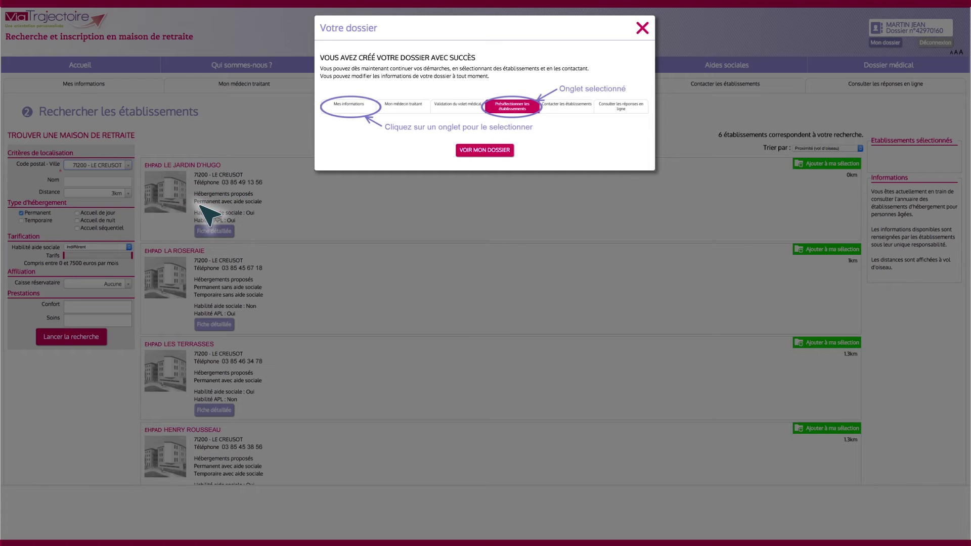
pyautogui.click(642, 29)
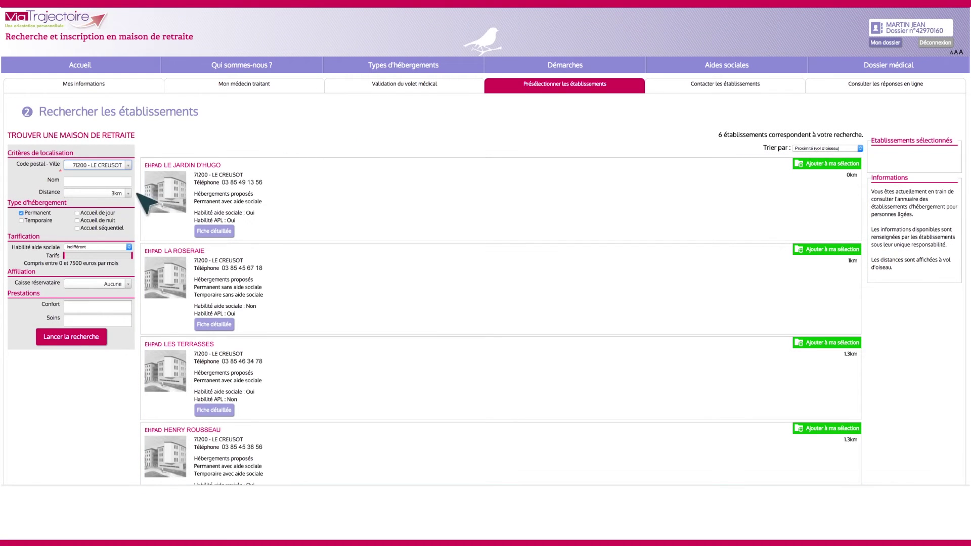
# Rerun the home search within 10 km with monthly fees capped at 2100 euros
pyautogui.click(127, 193)
pyautogui.click(78, 225)
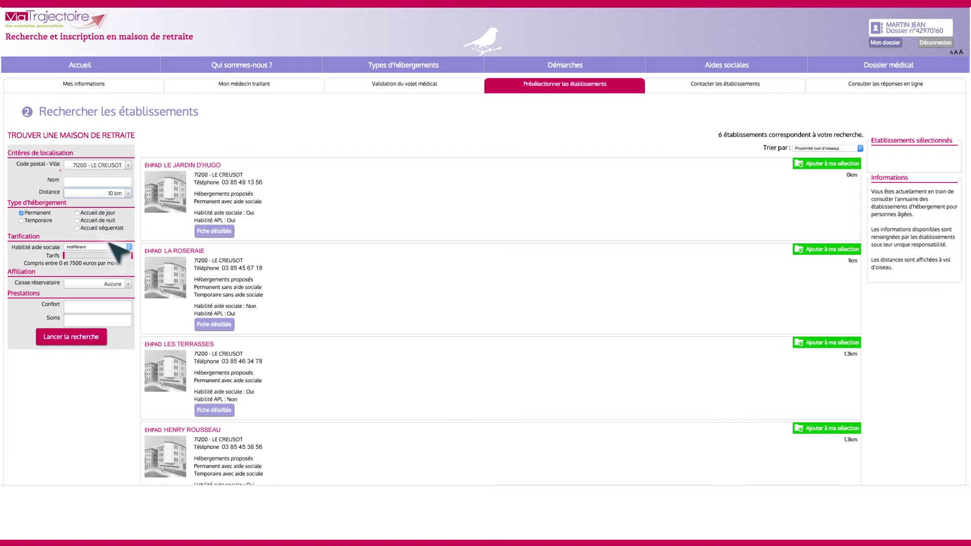
pyautogui.moveTo(130, 255); pyautogui.dragTo(83, 255)
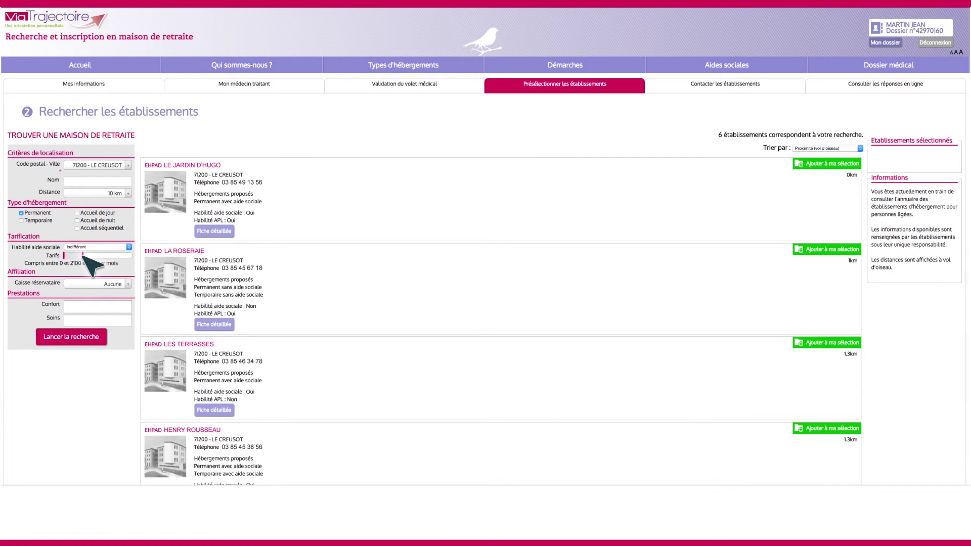
pyautogui.click(90, 338)
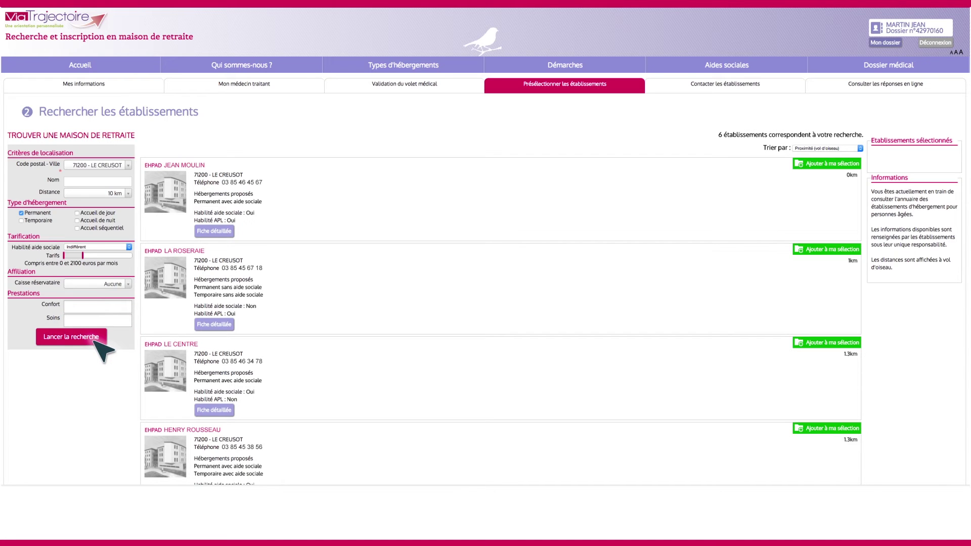
# Review EHPAD LA ROSERAIE's details, add it to the selection and go to contacting the homes
pyautogui.click(230, 326)
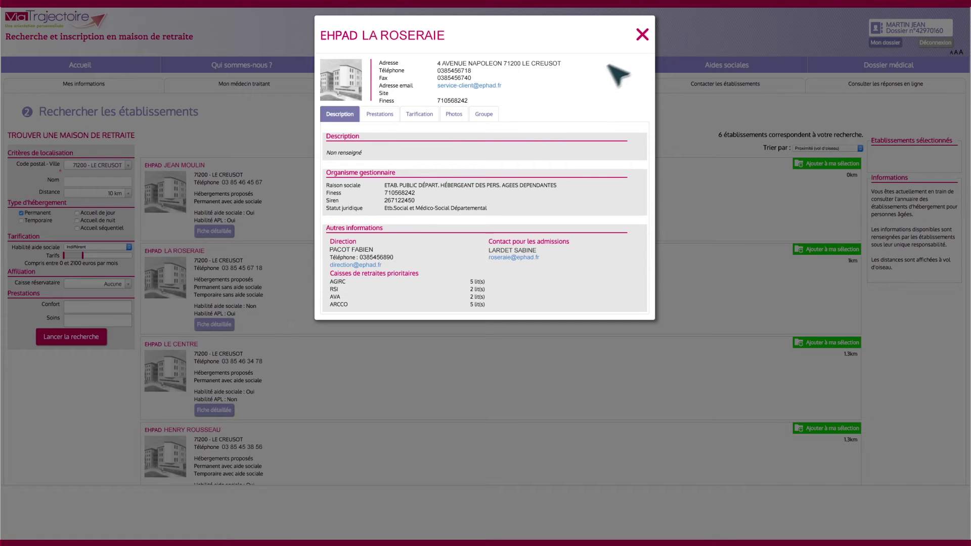
pyautogui.click(643, 35)
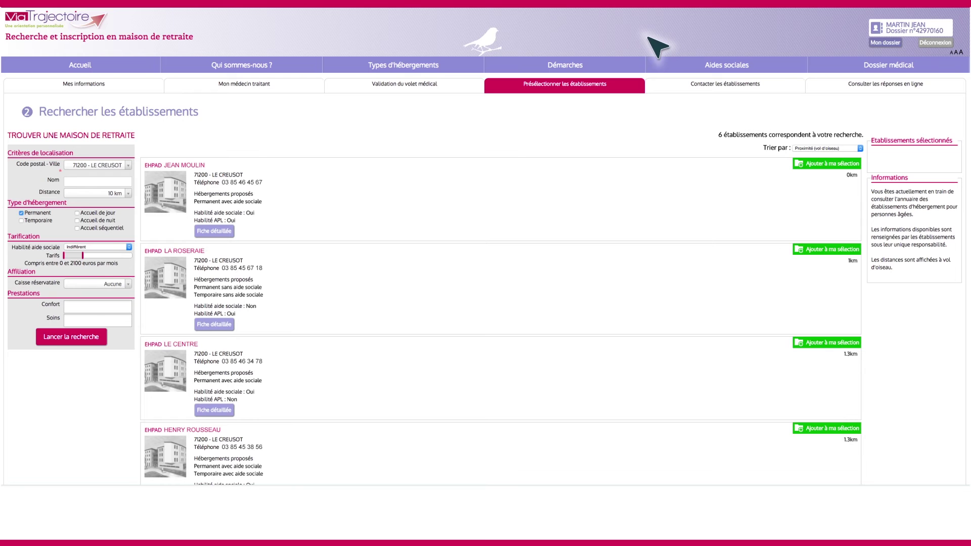
pyautogui.click(840, 250)
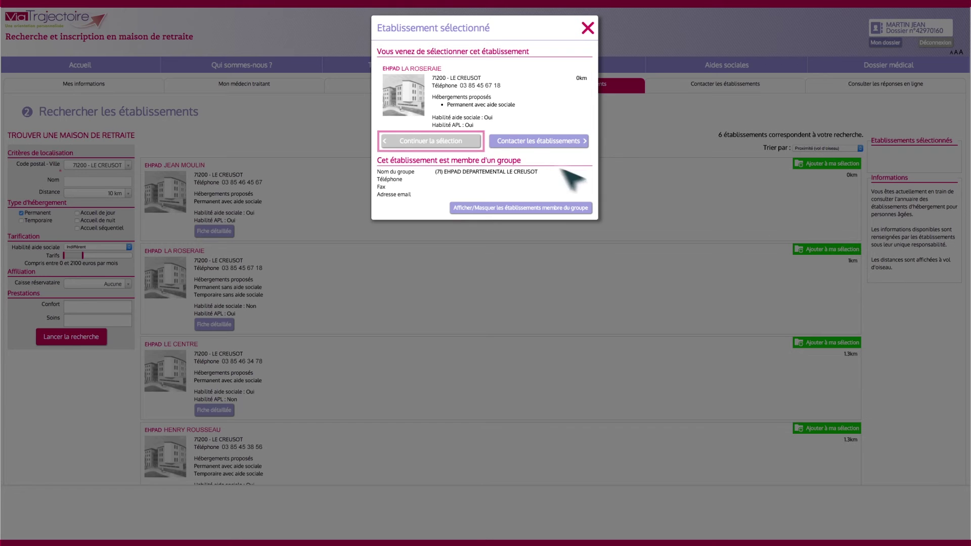
pyautogui.click(473, 144)
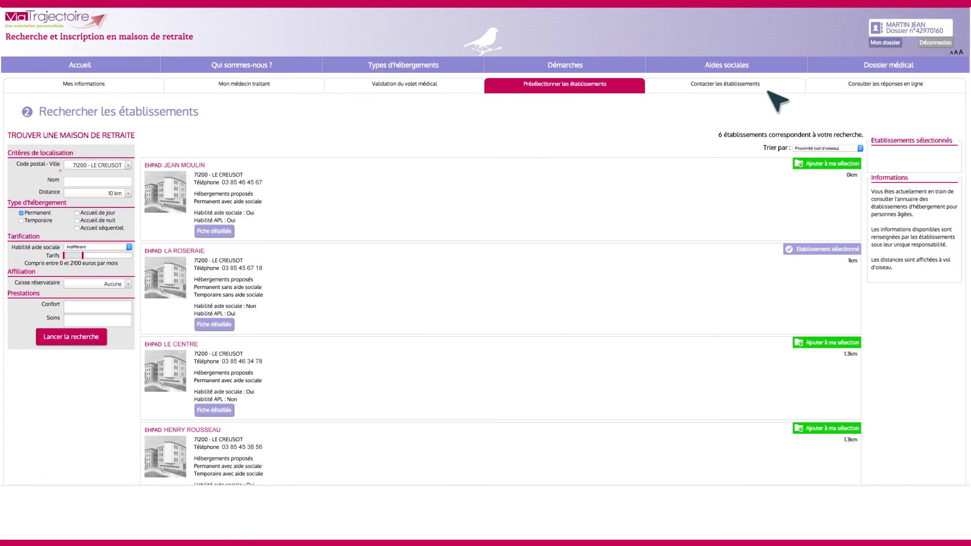
pyautogui.click(783, 88)
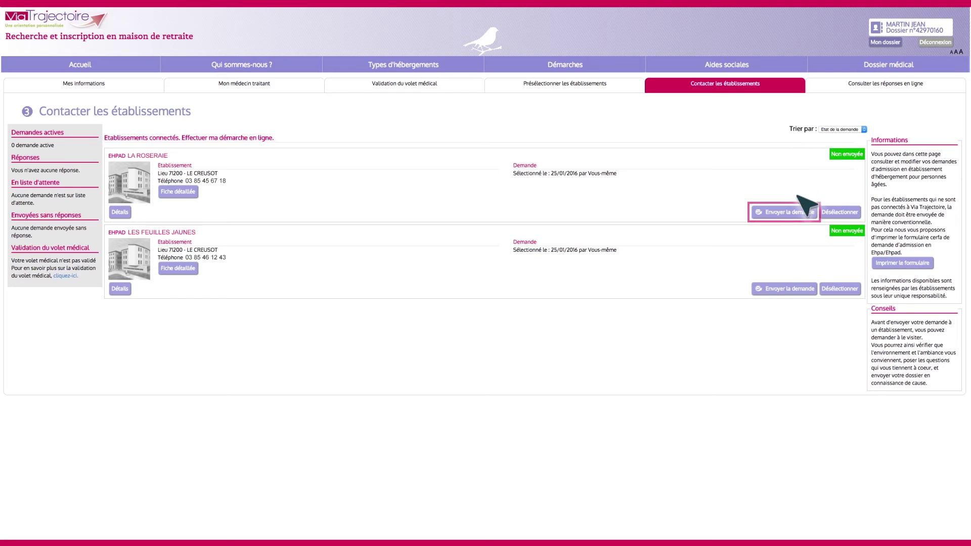
# Send an Hébergement permanent admission request to EHPAD LA ROSERAIE
pyautogui.click(801, 213)
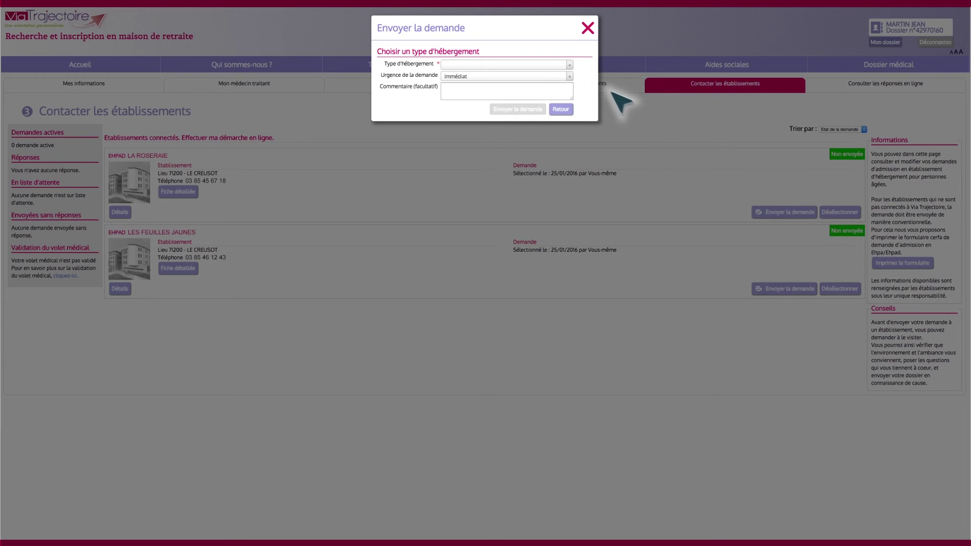
pyautogui.click(572, 66)
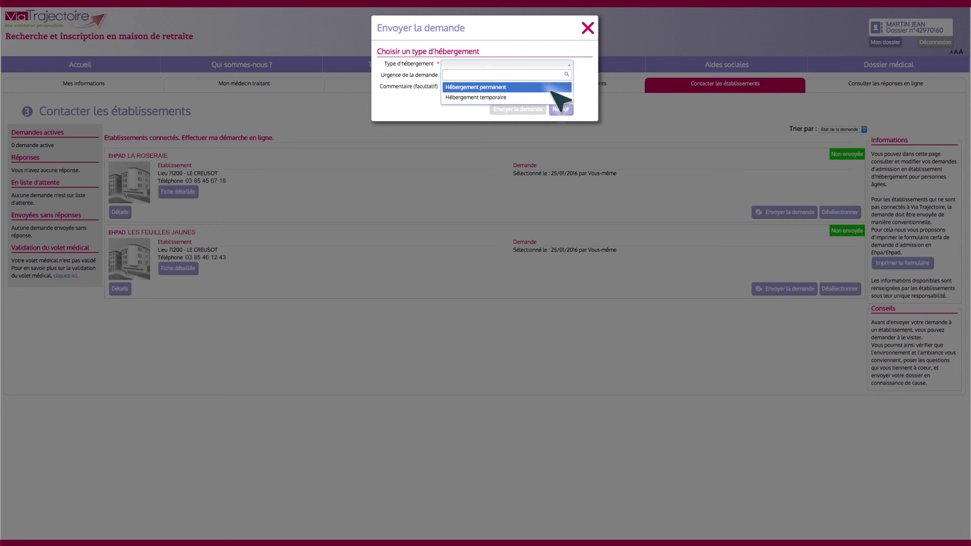
pyautogui.click(552, 90)
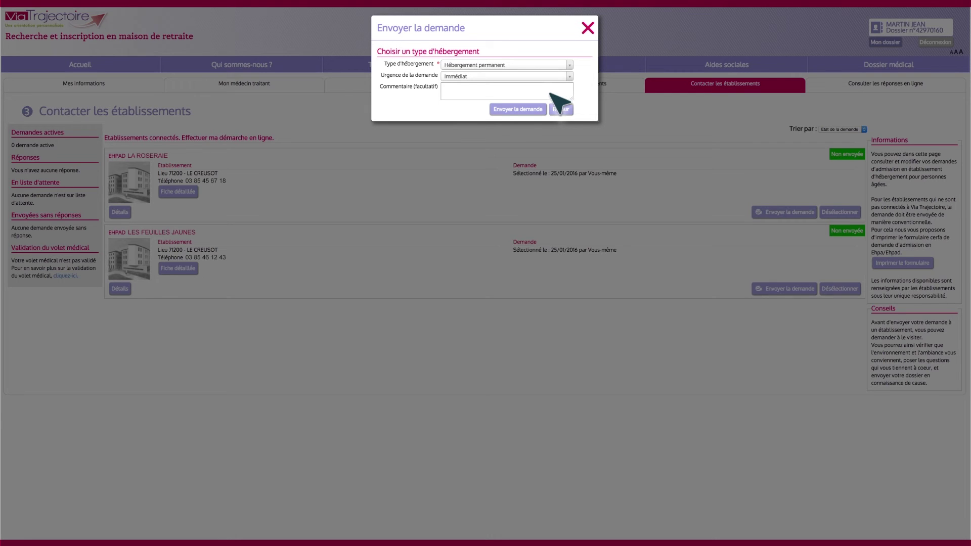
pyautogui.click(539, 113)
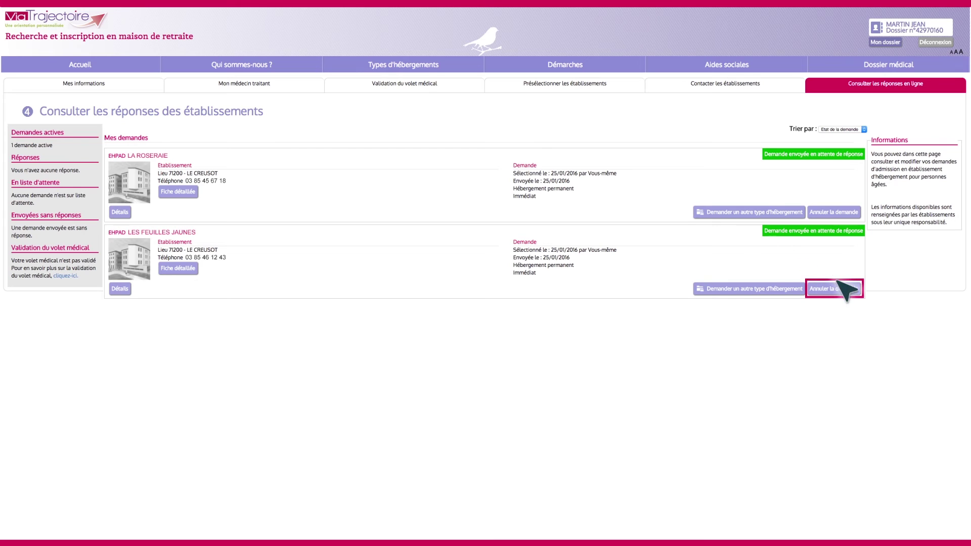
# Start cancelling the Les Feuilles Jaunes request, then close the dialog without confirming
pyautogui.click(855, 290)
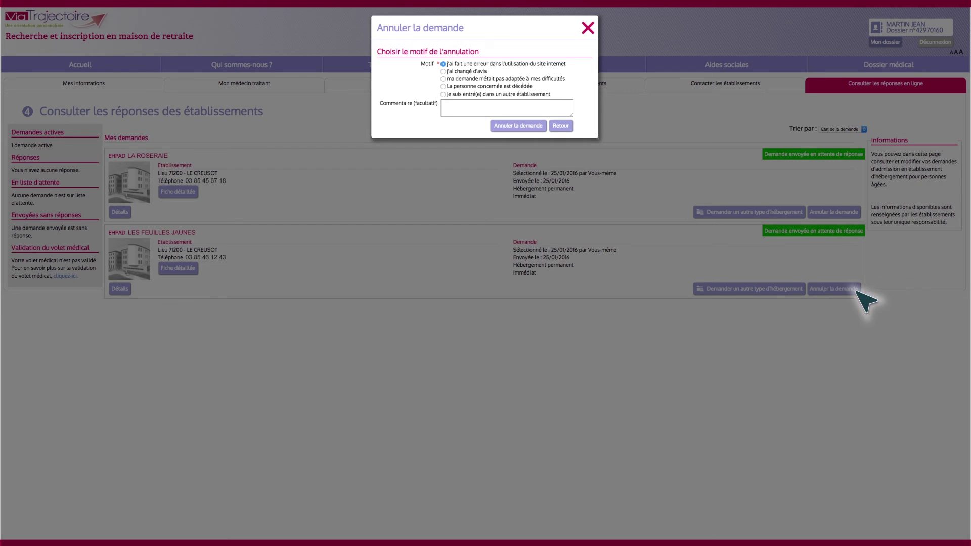
pyautogui.click(587, 28)
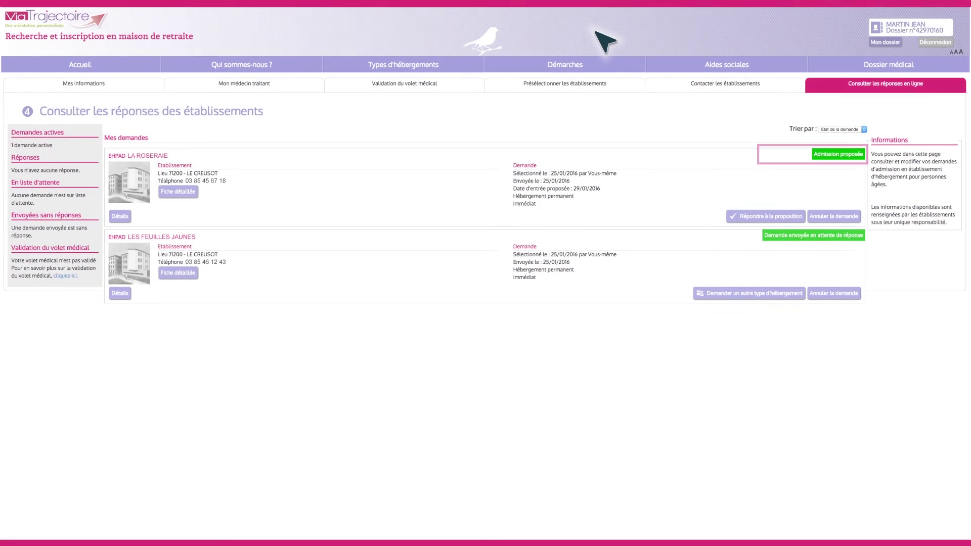
# Accept EHPAD LA ROSERAIE's admission proposal, then go to Mon dossier
pyautogui.click(798, 216)
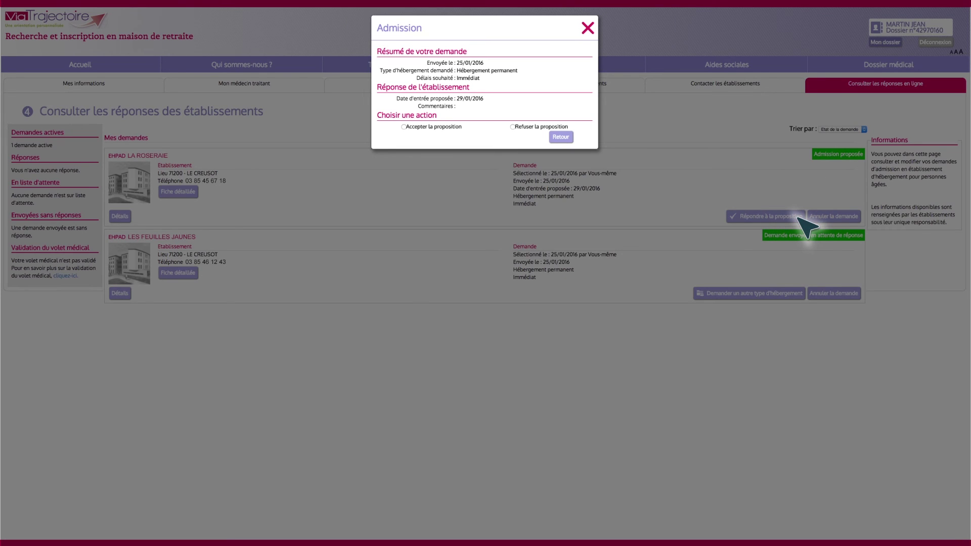
pyautogui.click(404, 127)
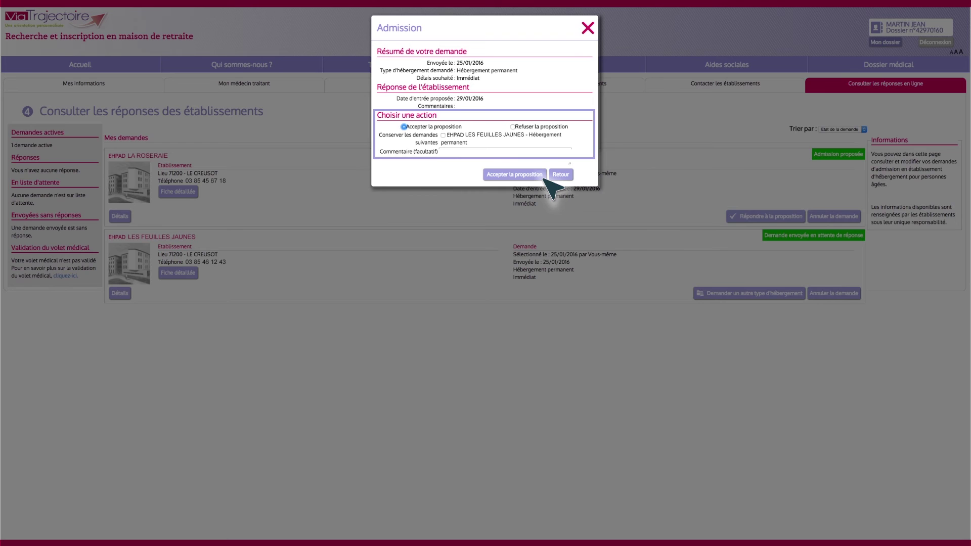
pyautogui.click(542, 176)
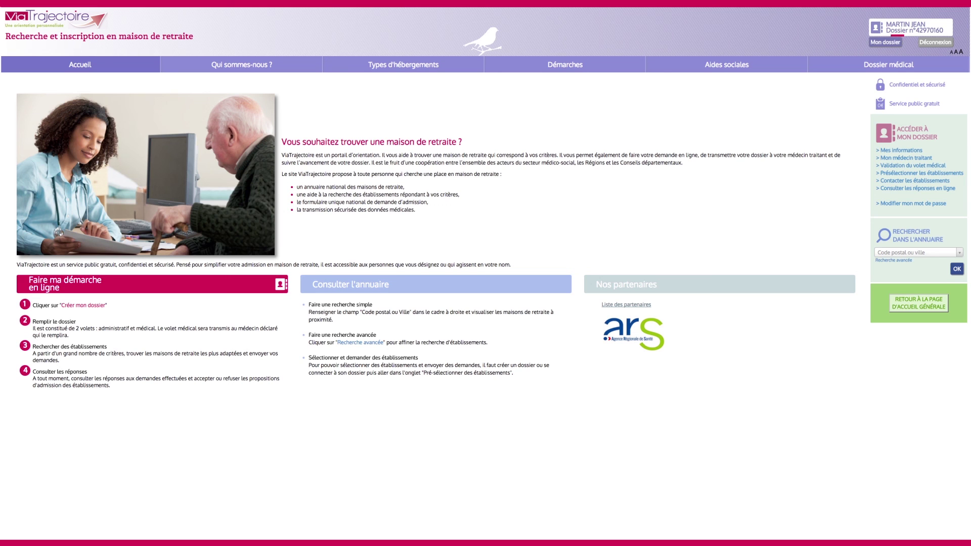
pyautogui.click(901, 44)
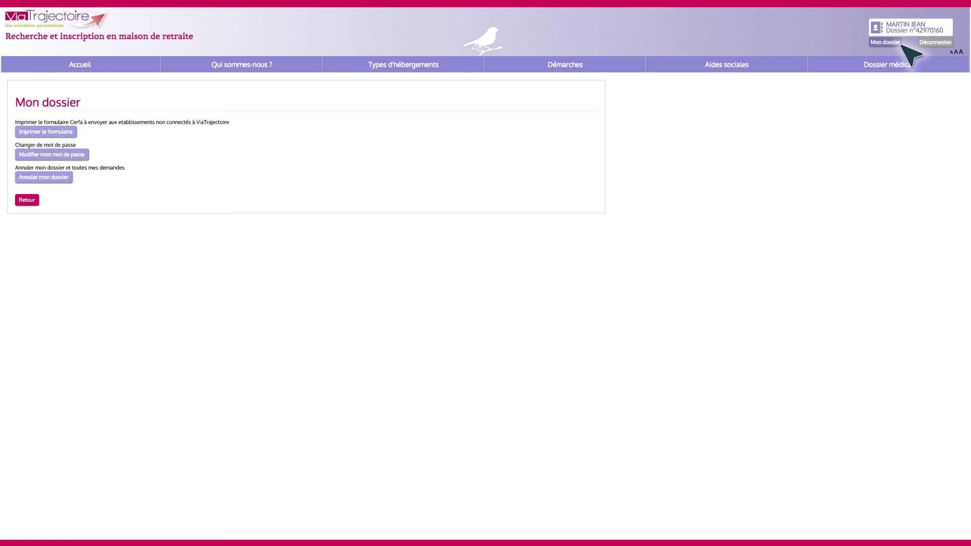